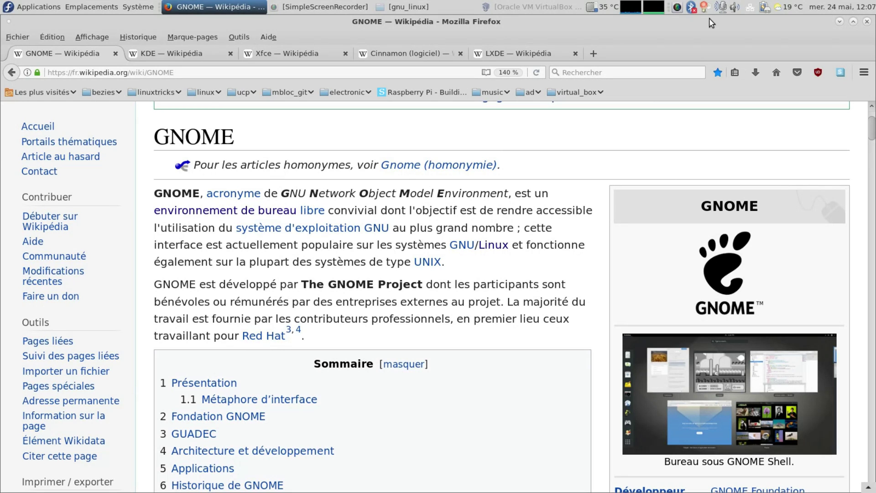
# - View the enlarged GNOME Shell screenshot from the GNOME article, close it and minimize the browser
pyautogui.click(760, 366)
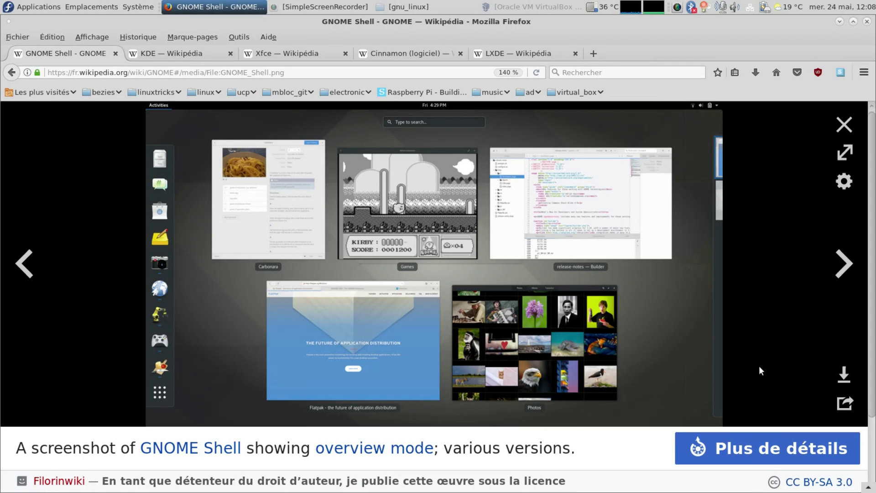
pyautogui.click(844, 124)
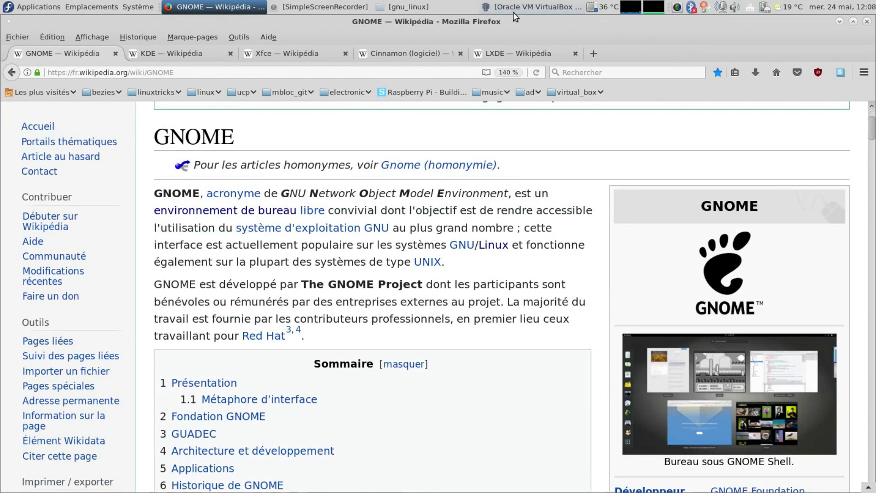
pyautogui.click(839, 21)
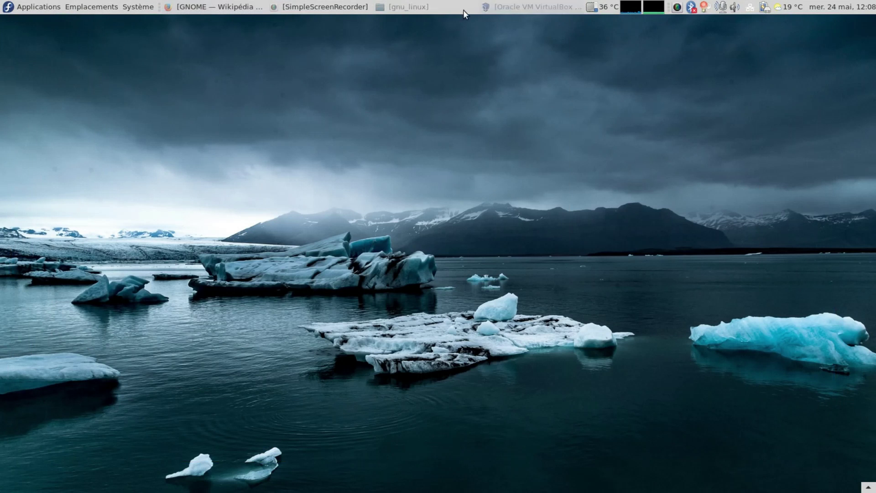
# - Switch to Oracle VM VirtualBox and set the debian9-gnome machine's audio controller to Intel Audio HD
pyautogui.click(531, 6)
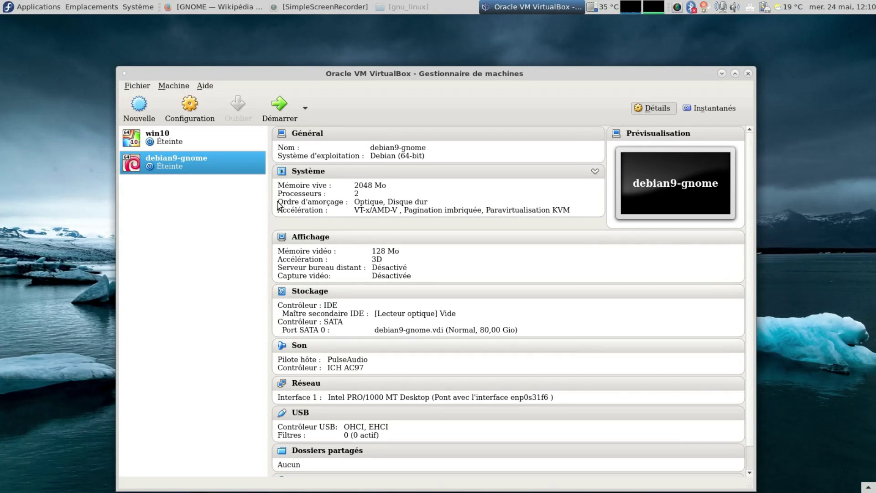
pyautogui.click(202, 105)
pyautogui.click(224, 231)
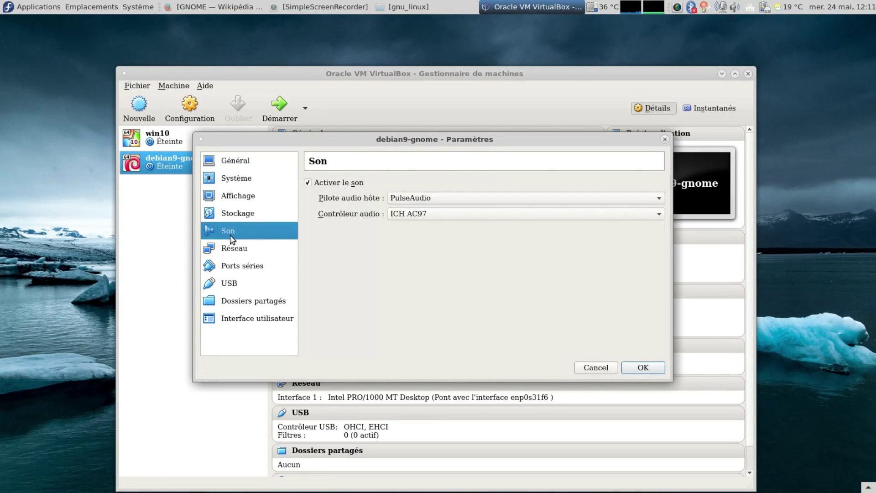
pyautogui.click(397, 214)
pyautogui.click(402, 199)
# - Review the machine's system, processor, display, storage, sound and network settings and save the configuration
pyautogui.click(234, 175)
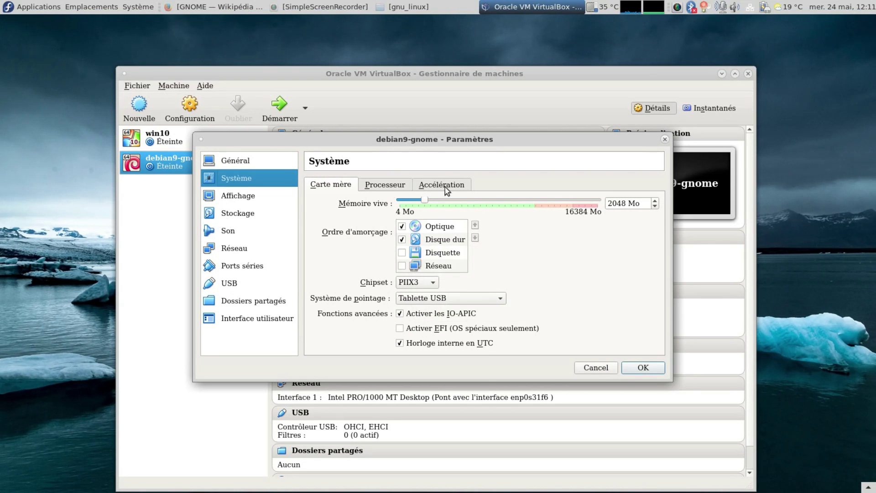
pyautogui.click(399, 187)
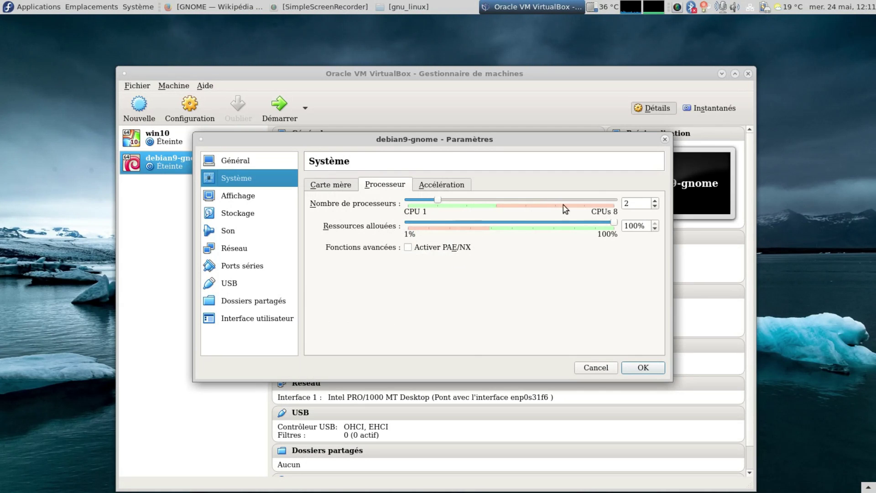
pyautogui.click(242, 202)
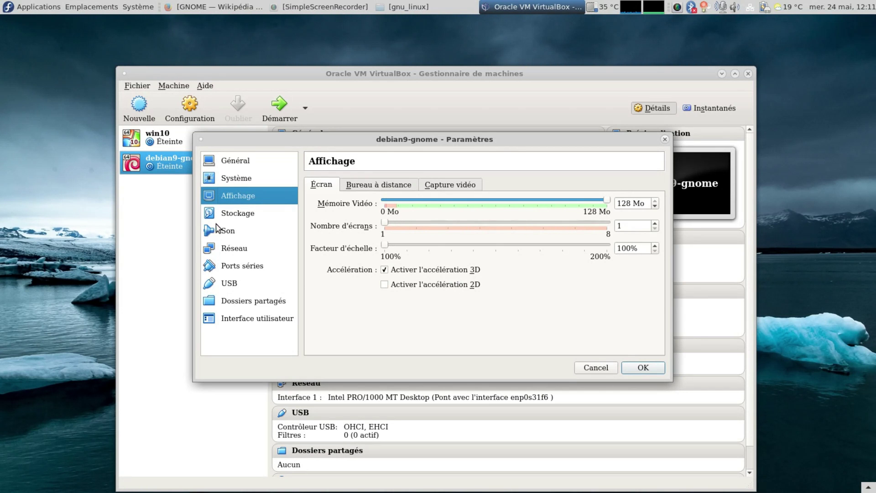
pyautogui.click(232, 213)
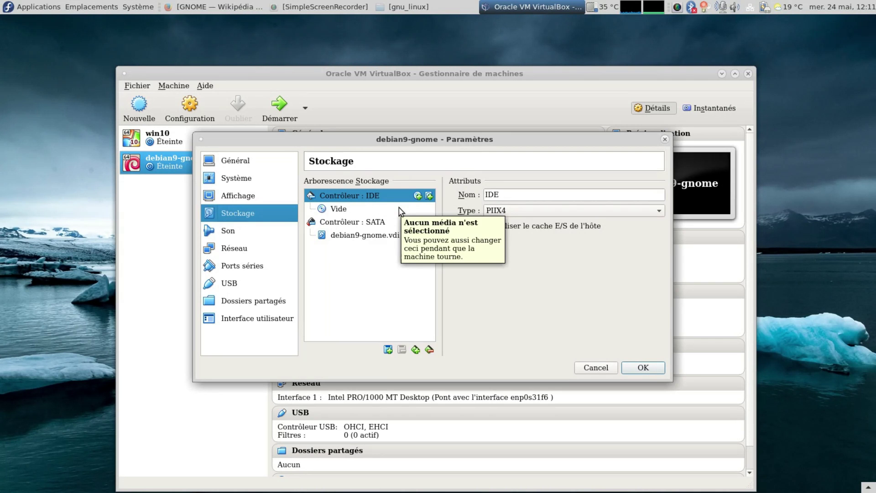
pyautogui.click(226, 234)
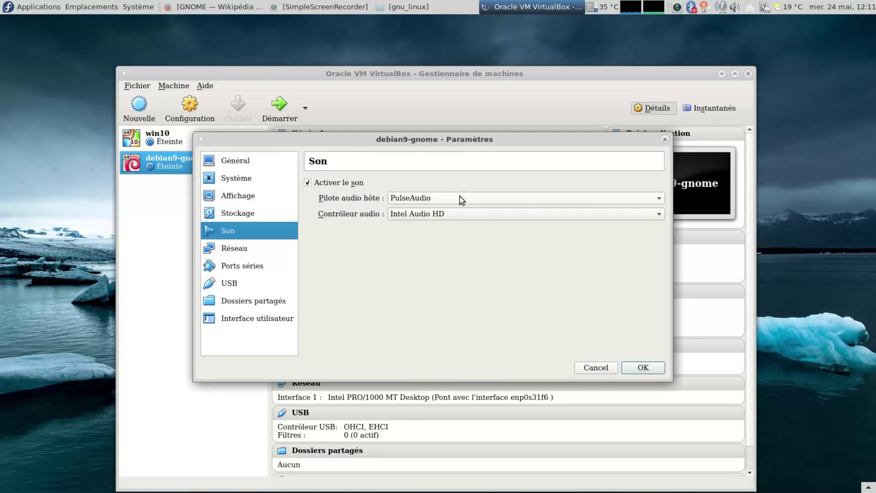
pyautogui.click(240, 249)
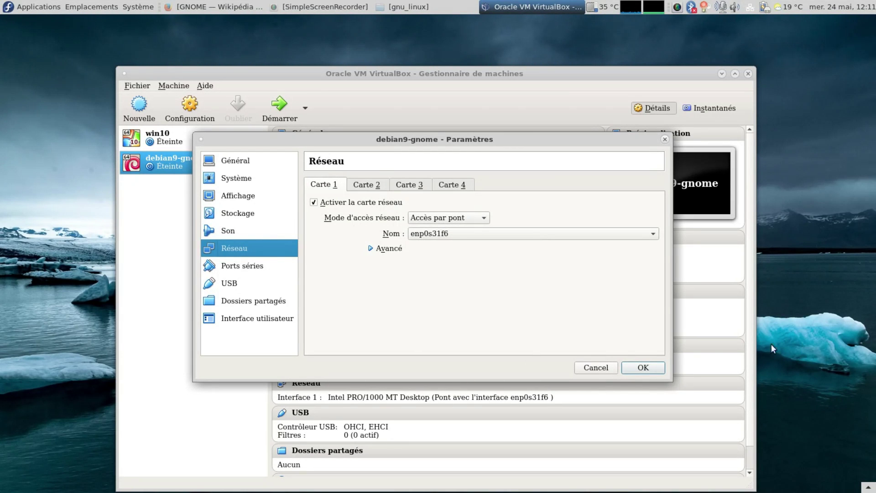
pyautogui.click(643, 368)
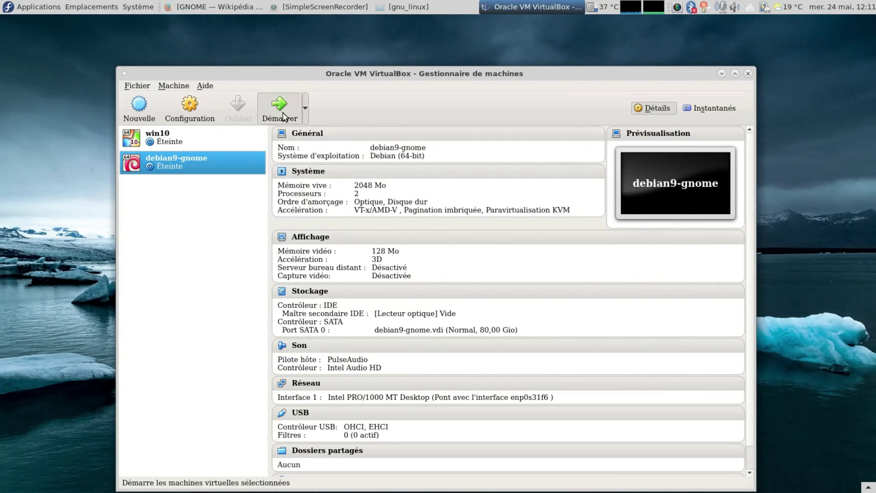
# - Start the debian9-gnome virtual machine and minimize the VirtualBox manager window
pyautogui.click(279, 107)
pyautogui.click(722, 73)
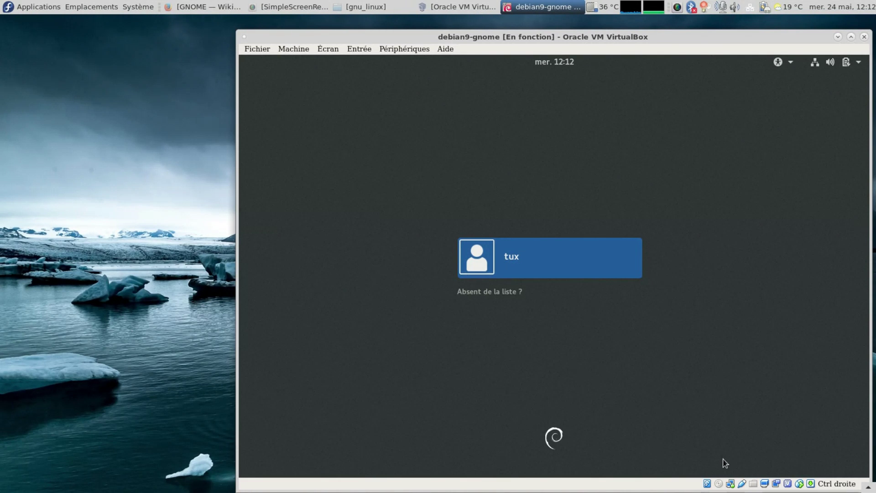
# - Log in to the Debian session with the account password and switch the virtual machine to full screen
pyautogui.click(518, 262)
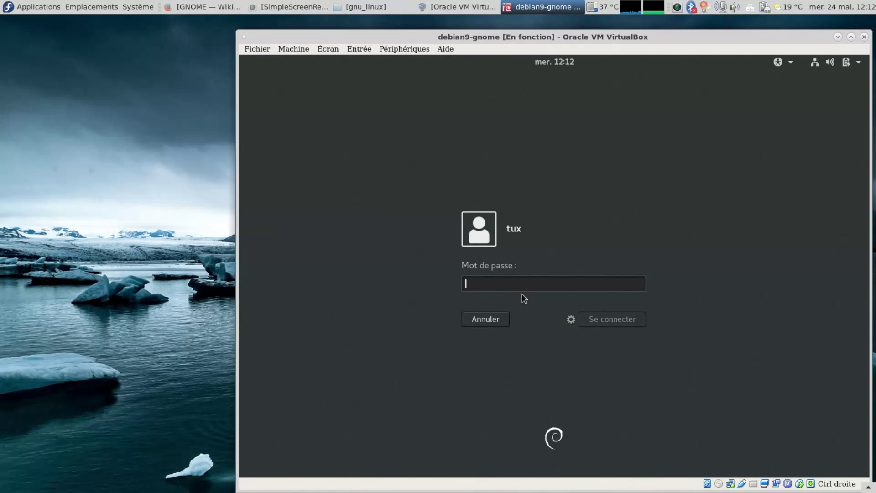
pyautogui.write('***')
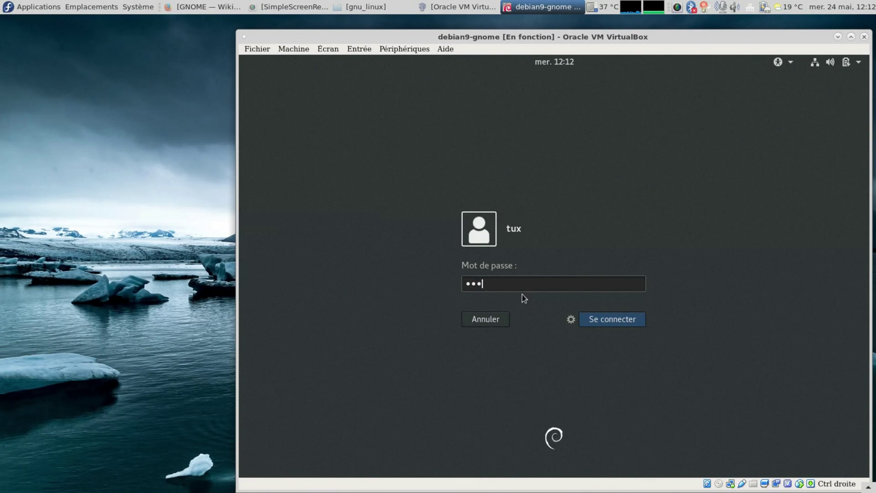
pyautogui.press('Return')
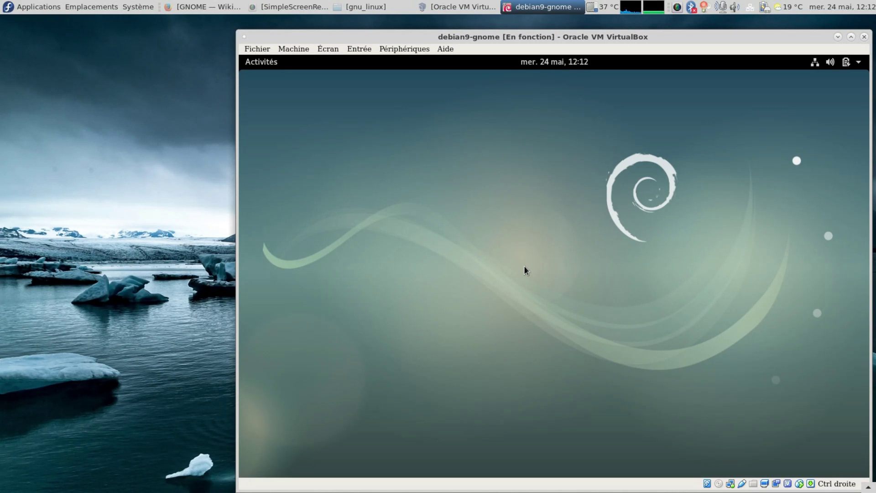
pyautogui.hotkey('ctrl', 'f')
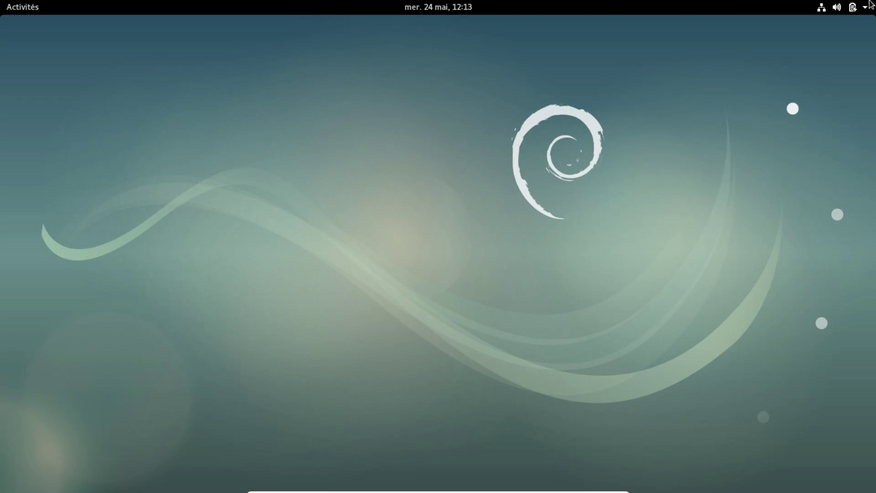
# - Lower the GNOME system volume slightly and view the wired network, power and user account options
pyautogui.click(837, 7)
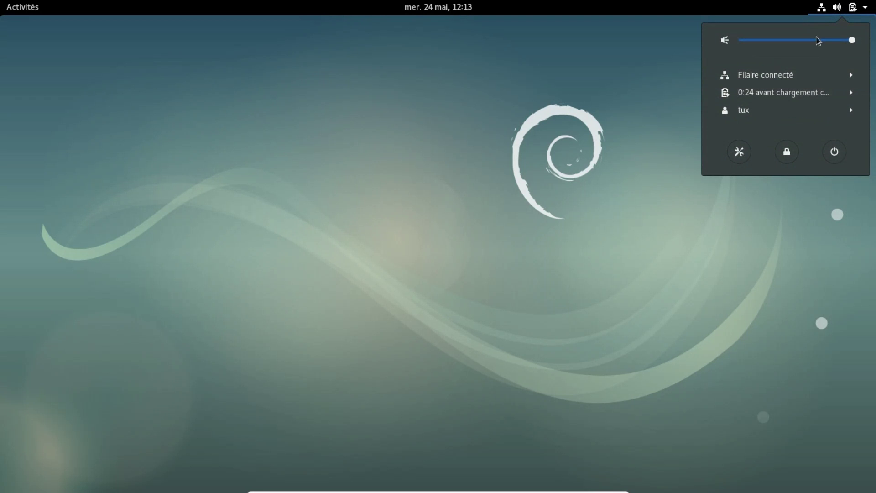
pyautogui.moveTo(851, 40); pyautogui.dragTo(840, 40)
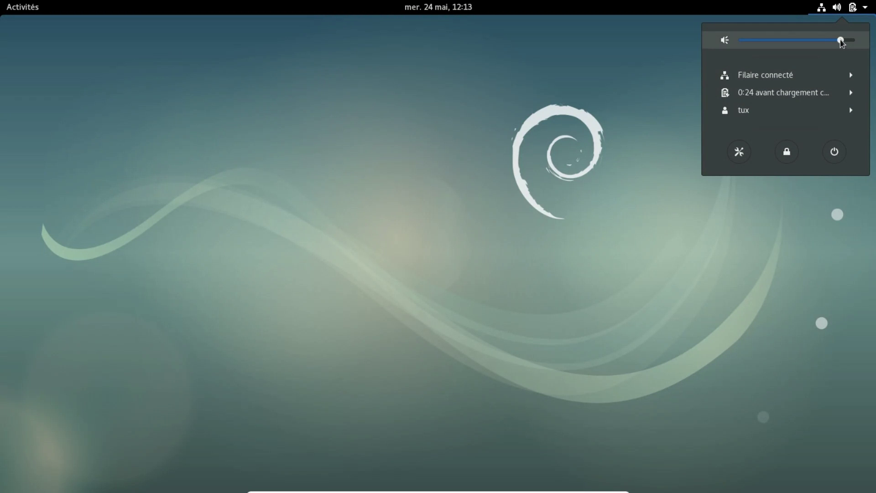
pyautogui.click(776, 81)
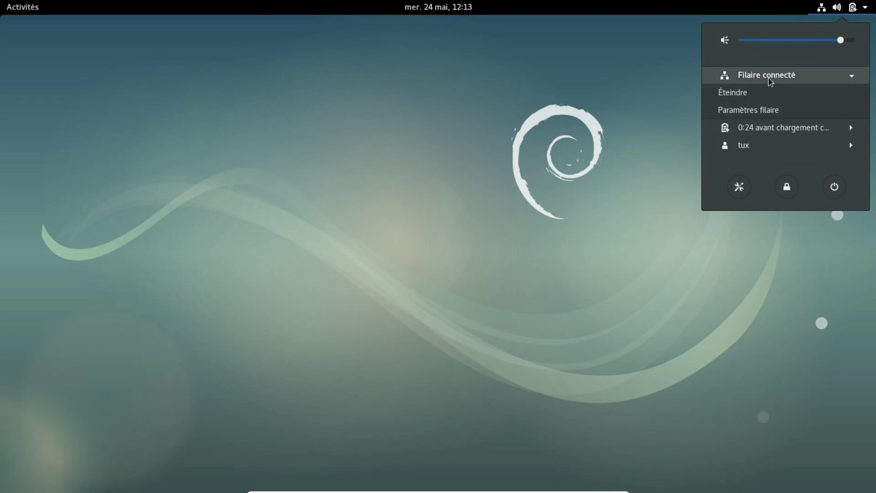
pyautogui.click(769, 81)
pyautogui.click(770, 95)
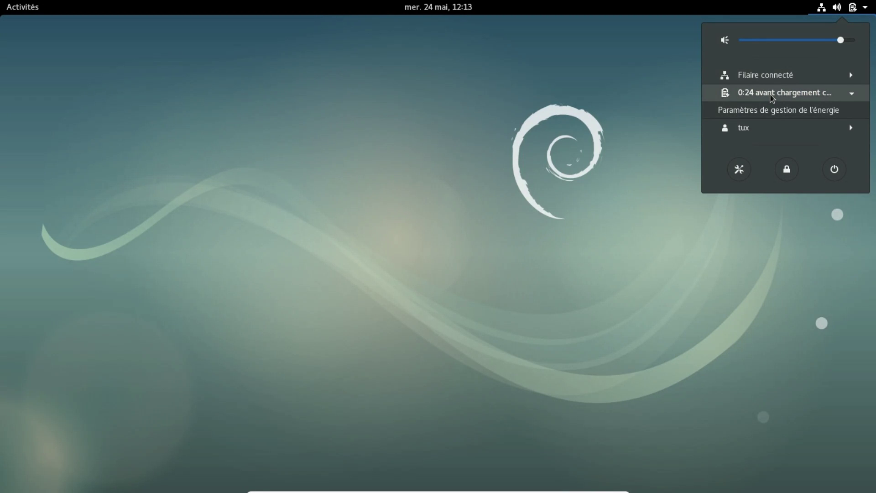
pyautogui.click(772, 95)
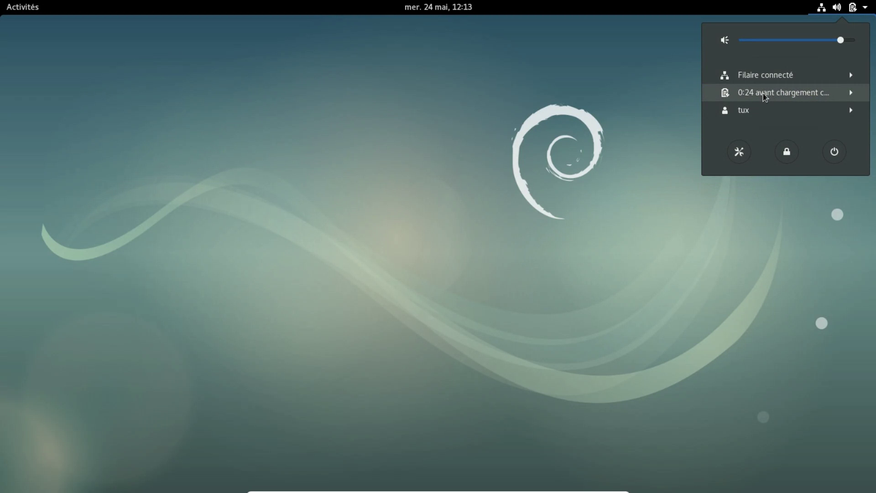
pyautogui.click(751, 113)
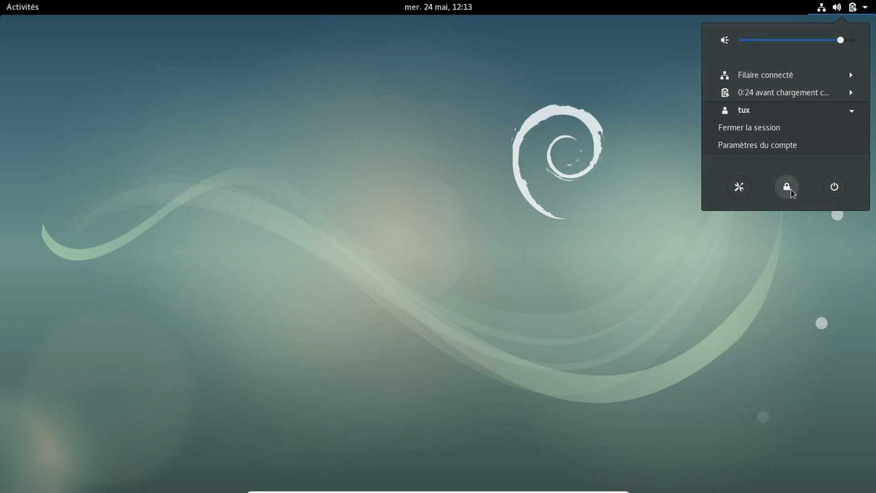
# - Open the GNOME system settings, examine the Son and Détails pages, and close the settings window
pyautogui.click(740, 188)
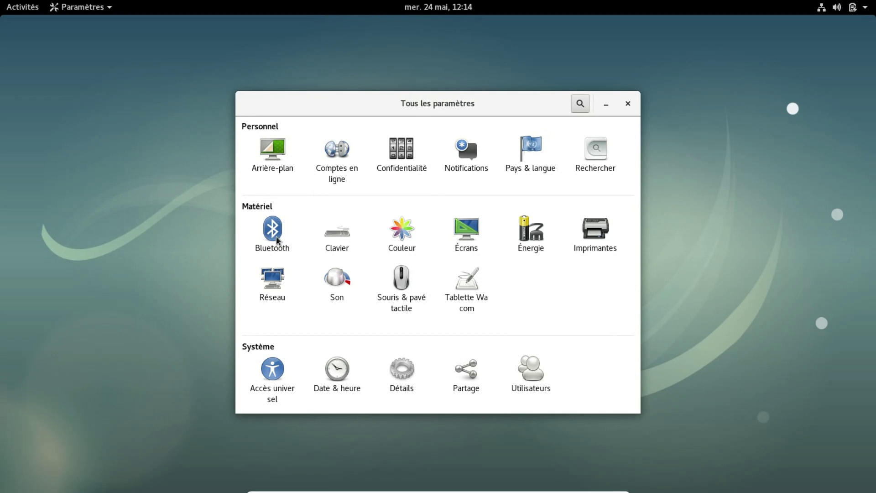
pyautogui.click(335, 277)
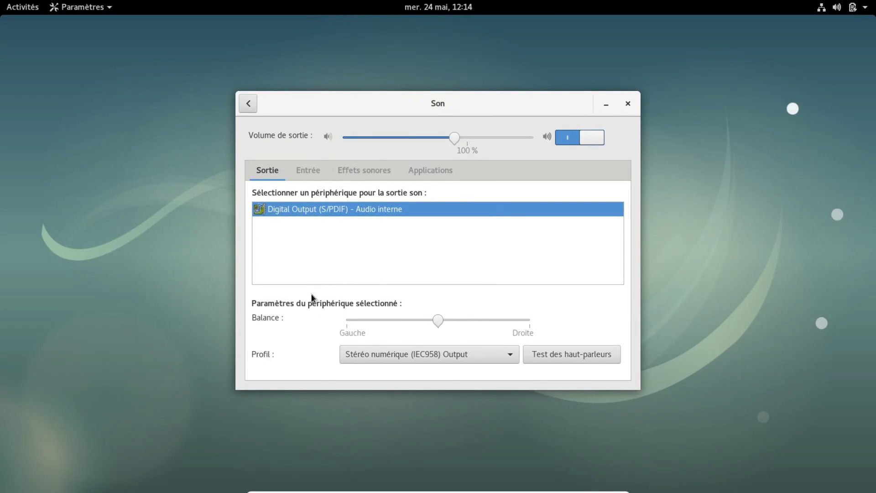
pyautogui.click(248, 103)
pyautogui.click(399, 368)
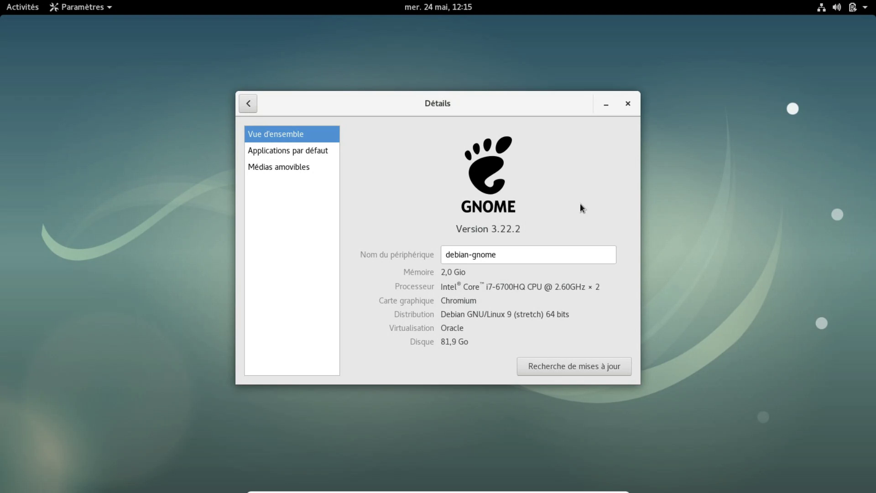
pyautogui.click(628, 103)
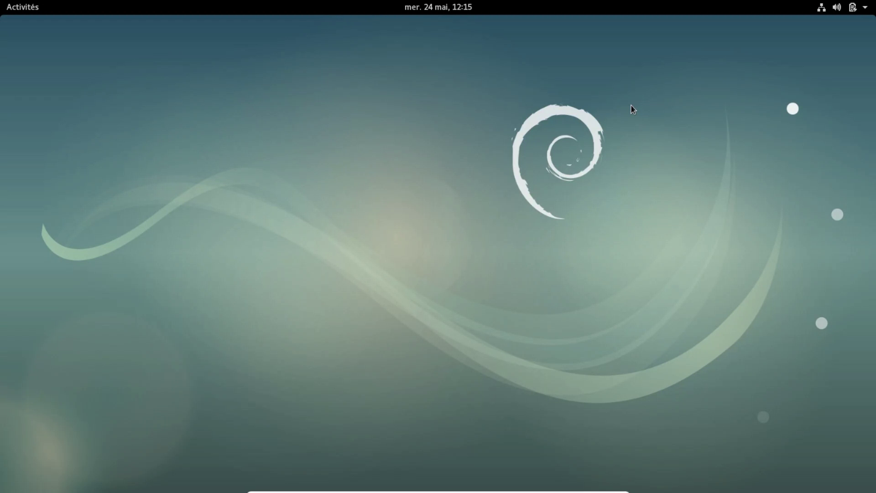
# - Look at the GNOME calendar and notification area, then close it
pyautogui.click(446, 6)
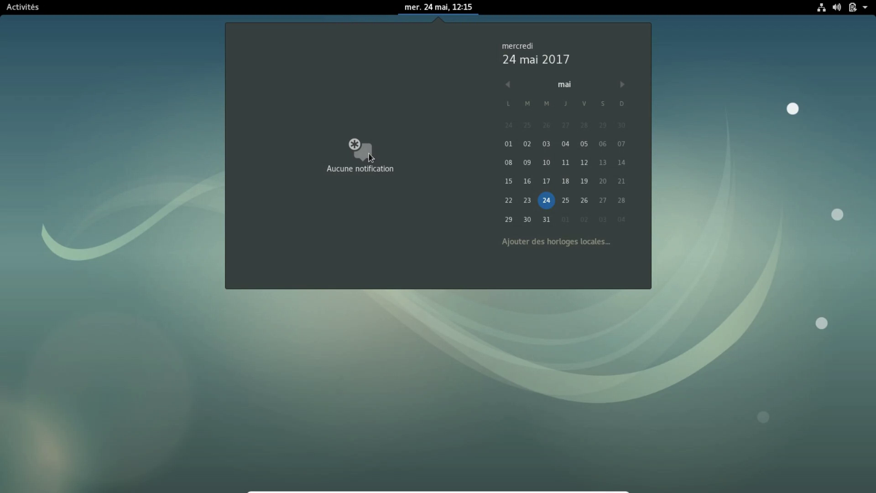
pyautogui.click(713, 190)
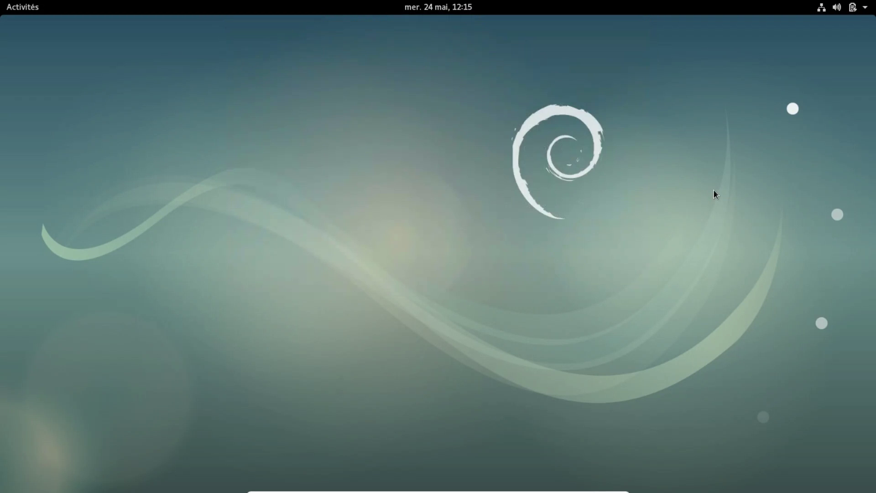
# - Browse all pages of the installed applications in the Activités overview and launch Htop
pyautogui.click(21, 9)
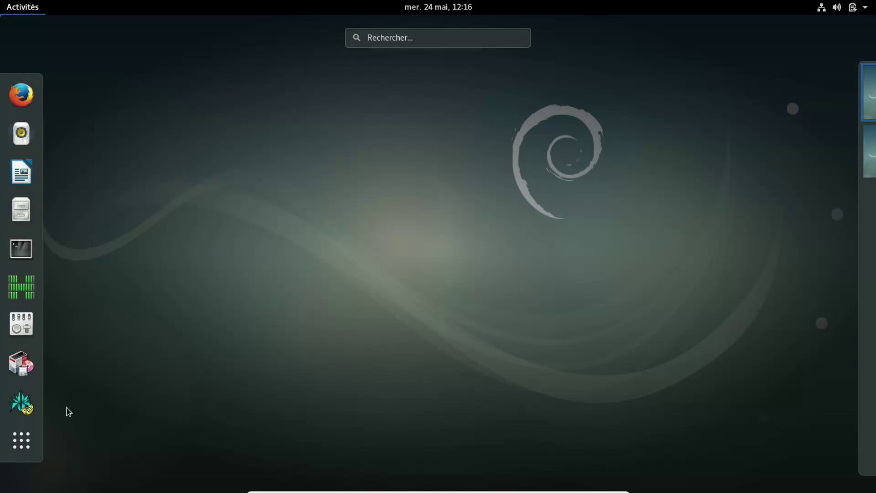
pyautogui.click(26, 444)
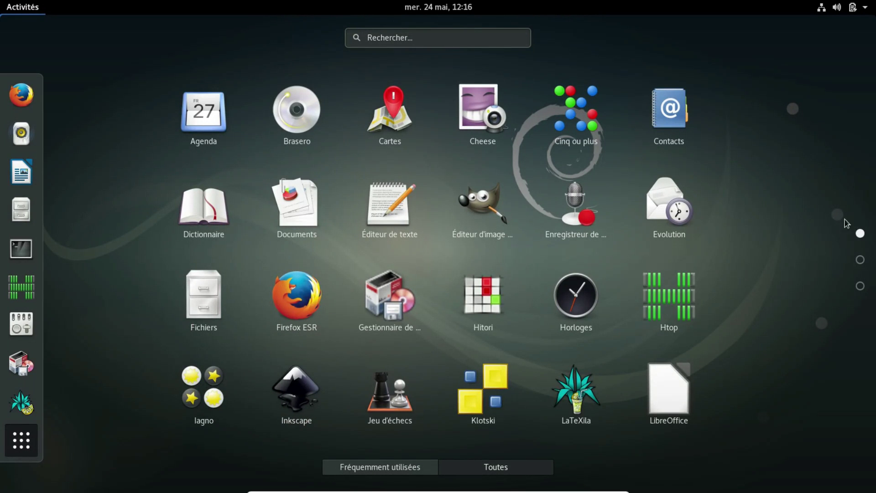
pyautogui.scroll(-1, 835, 223)
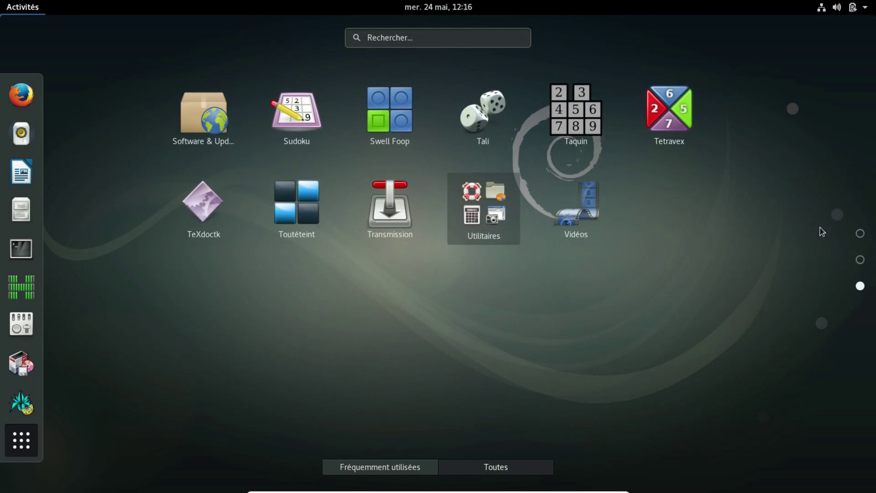
pyautogui.scroll(2, 821, 227)
pyautogui.scroll(-2, 820, 231)
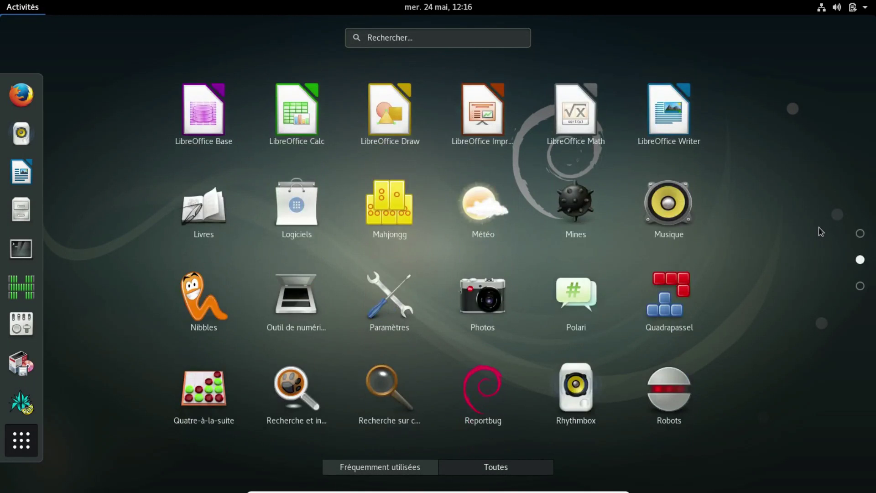
pyautogui.scroll(2, 818, 230)
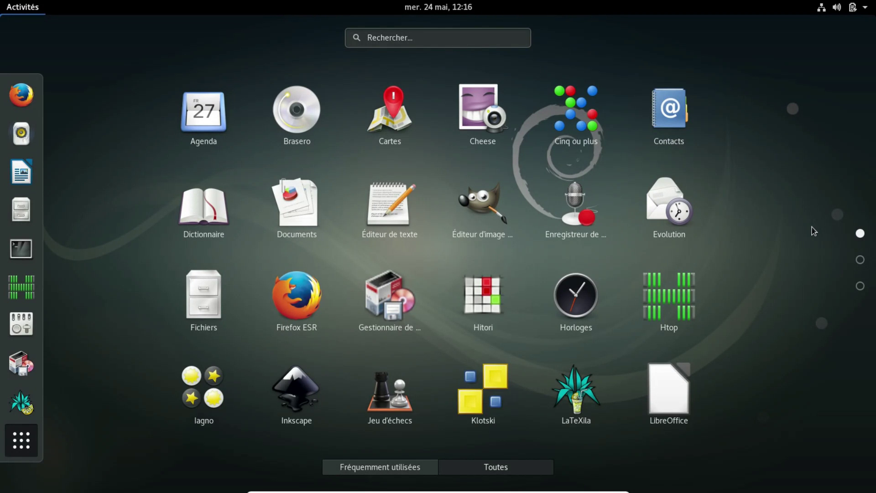
pyautogui.click(676, 283)
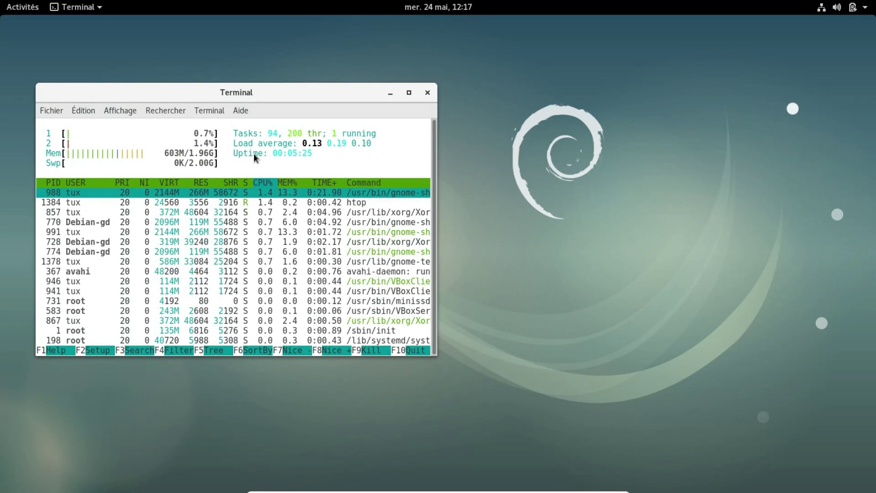
# - Close the Htop terminal and open the Fichiers file manager, placing its window in the middle of the desktop
pyautogui.click(427, 92)
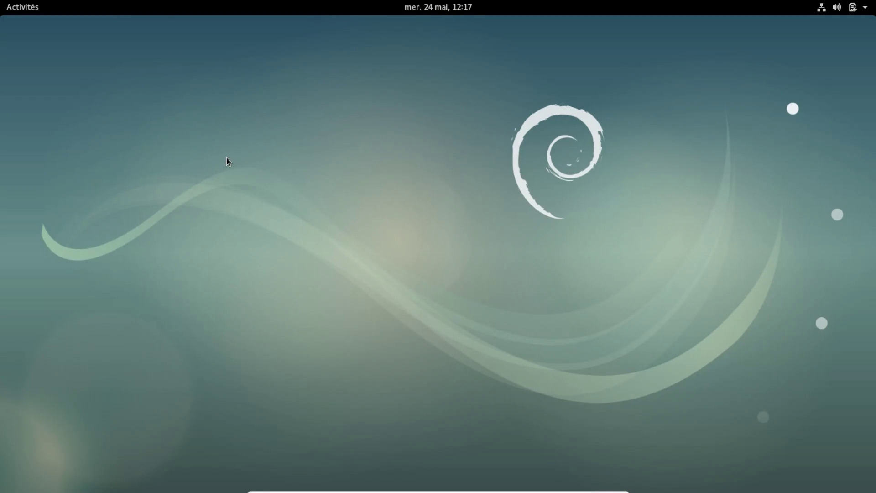
pyautogui.press('super')
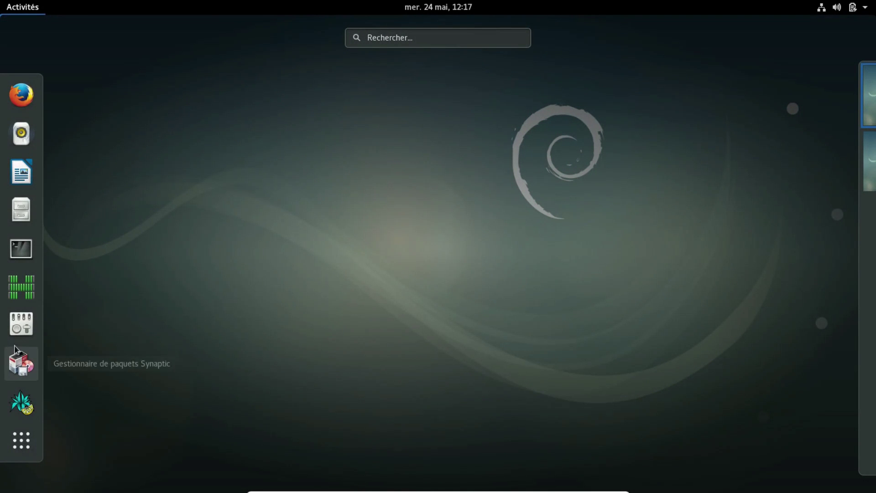
pyautogui.click(21, 209)
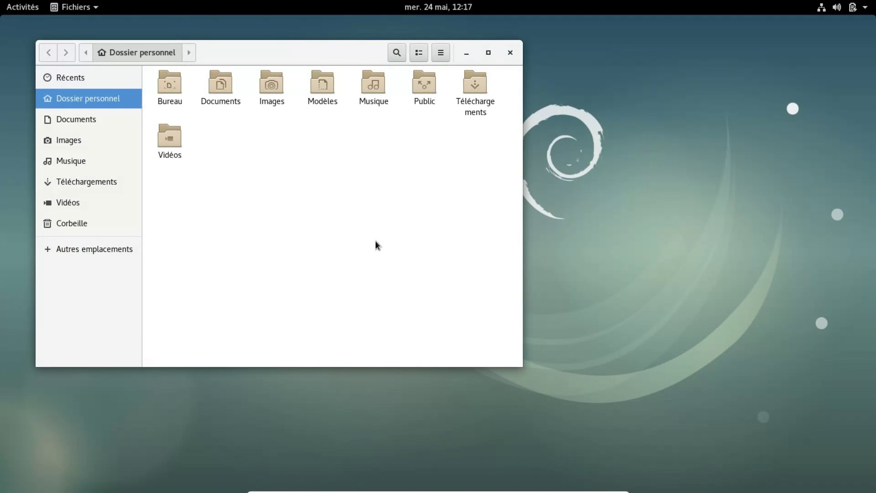
pyautogui.moveTo(295, 44); pyautogui.dragTo(434, 98)
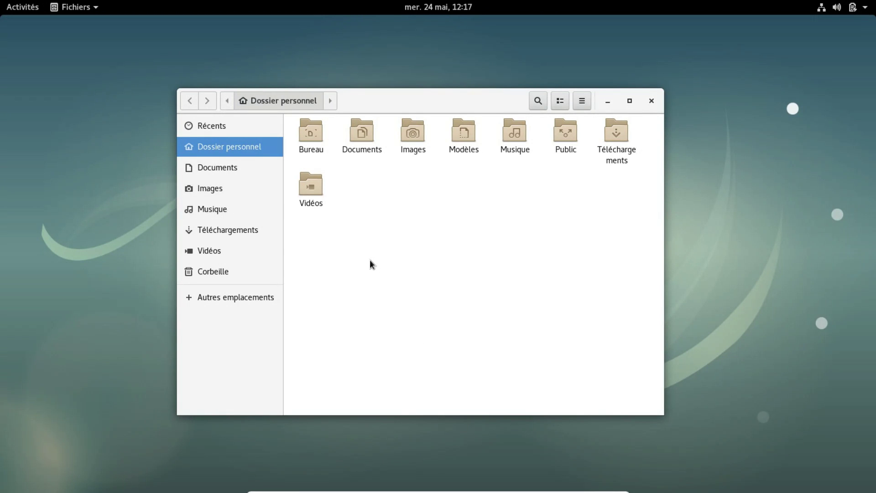
# - View the À propos information of the Fichiers application and close it
pyautogui.click(76, 8)
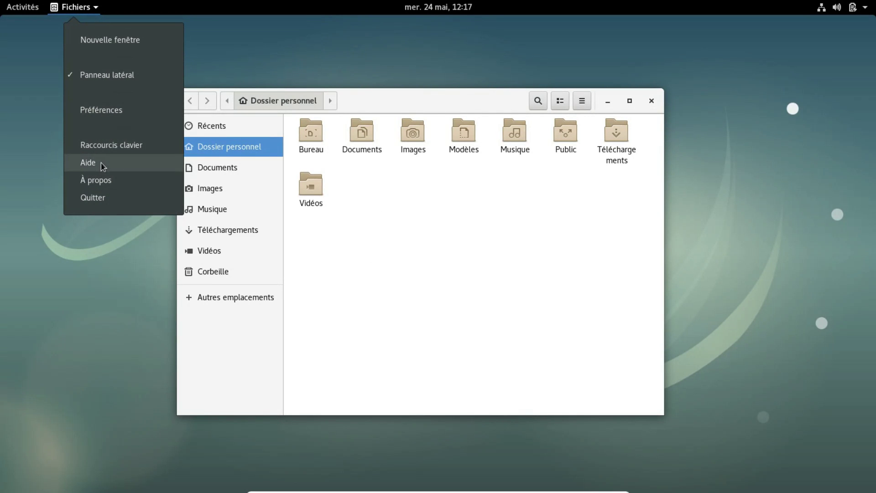
pyautogui.click(101, 181)
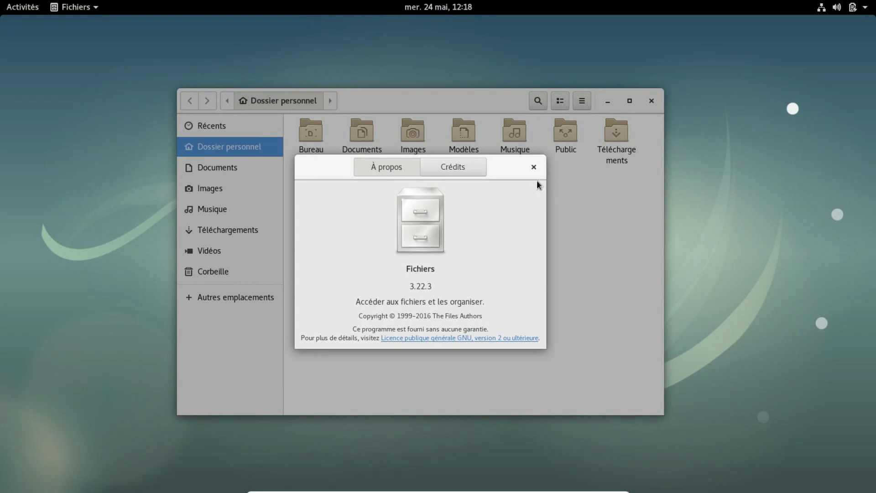
pyautogui.click(533, 167)
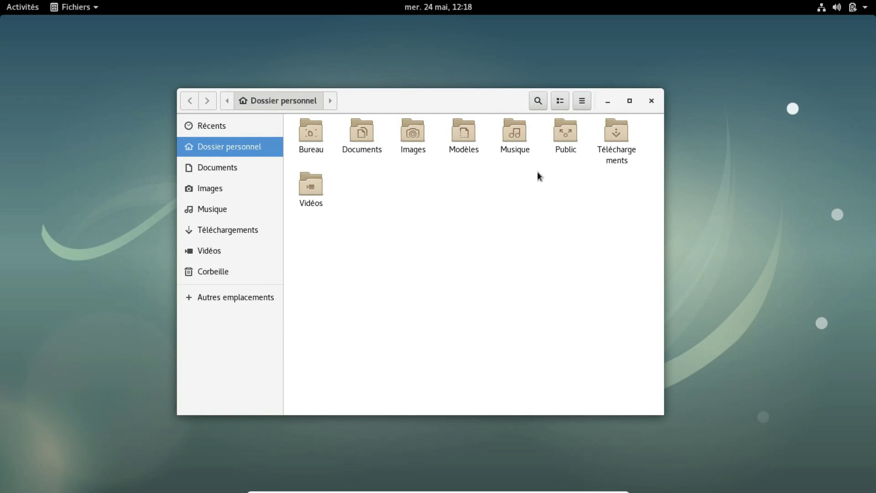
# - Launch Htop from the Activités overview and move its Terminal window to the second workspace
pyautogui.press('super')
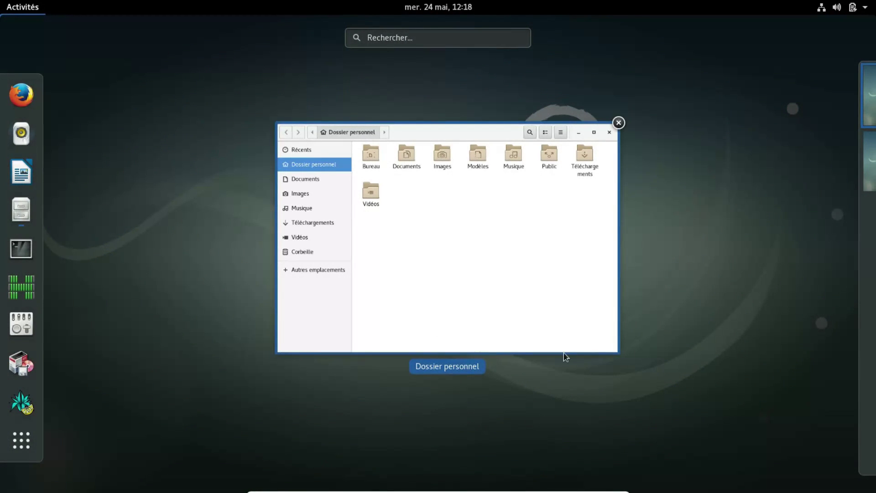
pyautogui.moveTo(832, 105)
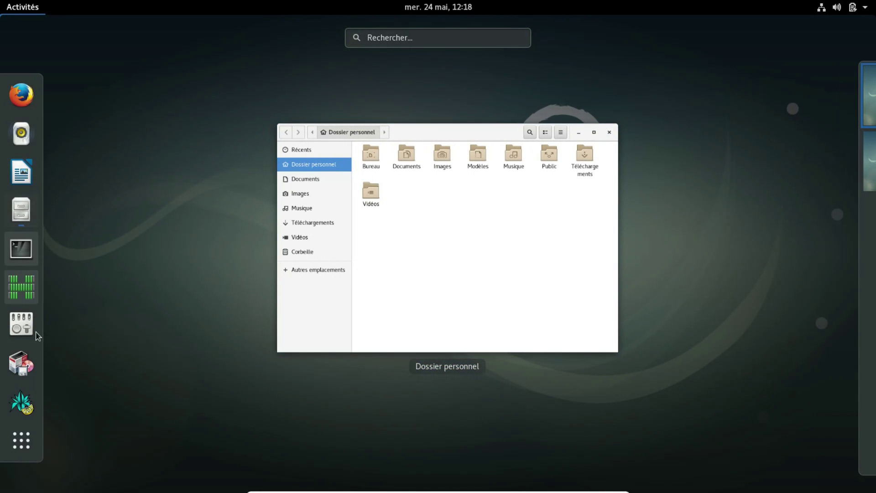
pyautogui.click(20, 289)
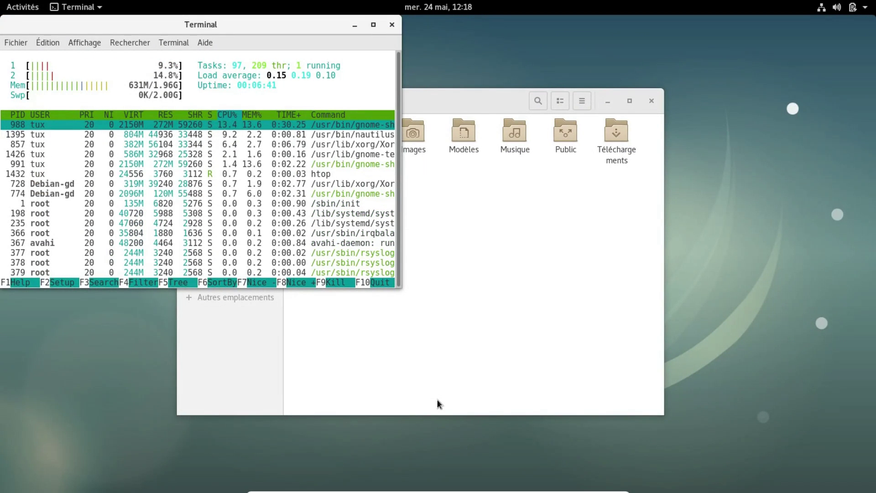
pyautogui.press('super')
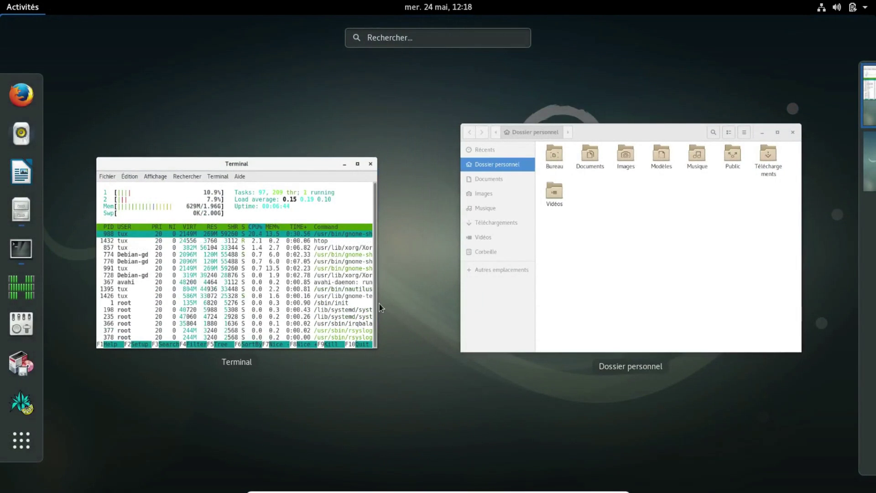
pyautogui.moveTo(260, 165); pyautogui.dragTo(825, 136)
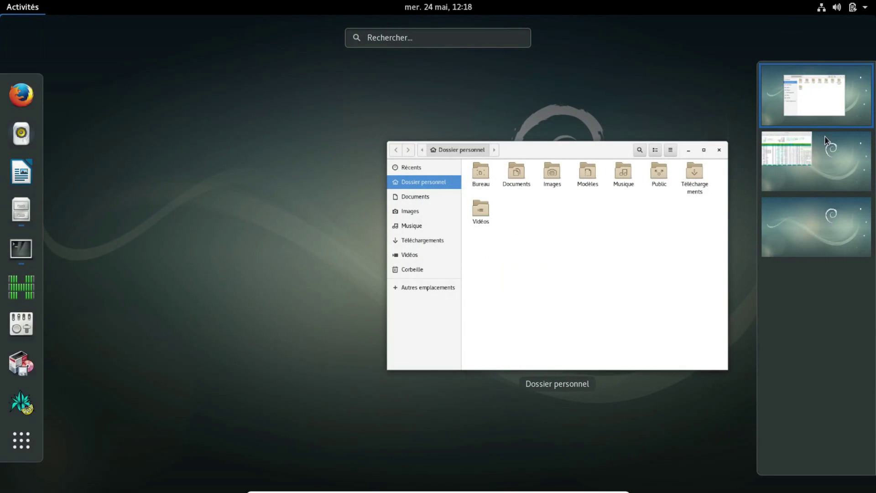
# - Switch to the first workspace containing the Fichiers window, and return to the second one holding the Terminal
pyautogui.click(813, 92)
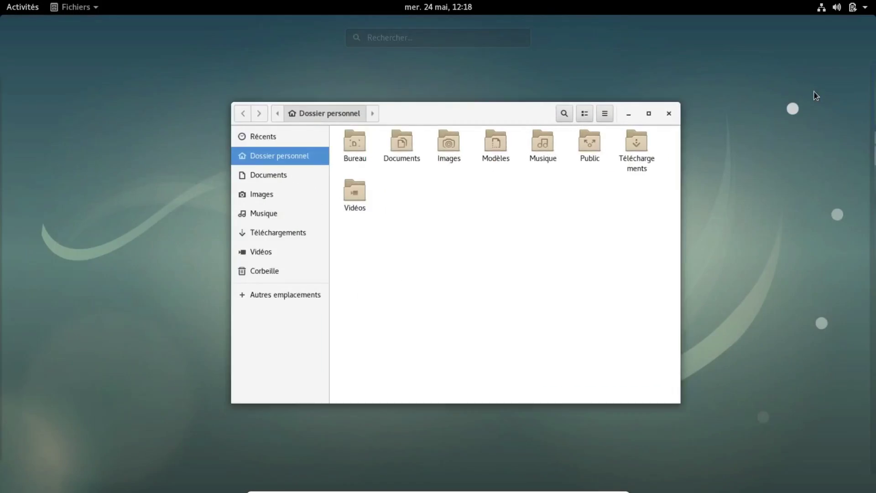
pyautogui.press('super')
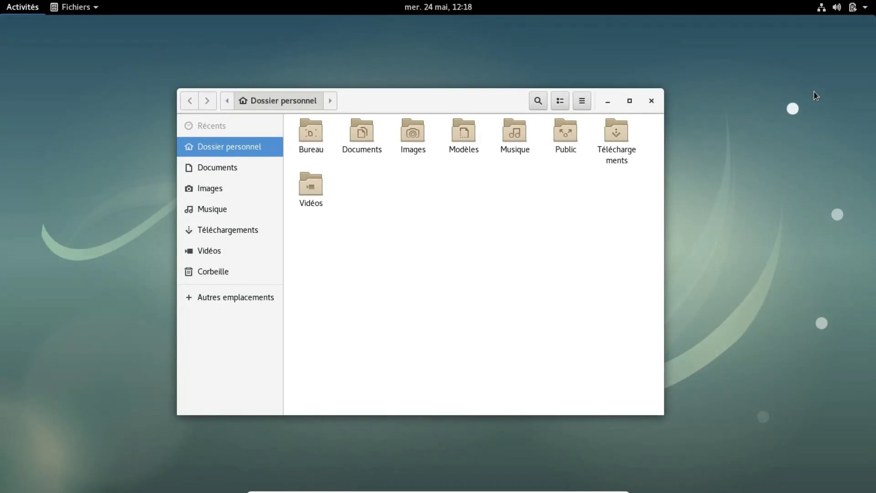
pyautogui.click(811, 166)
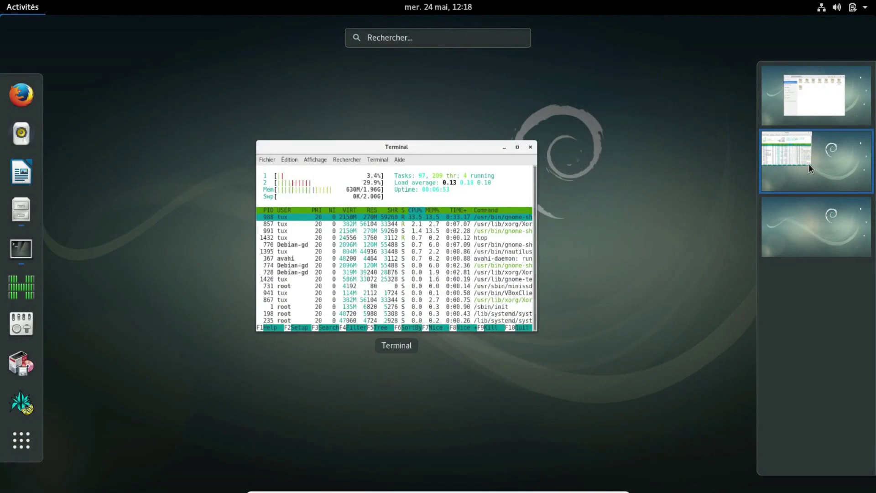
pyautogui.click(808, 164)
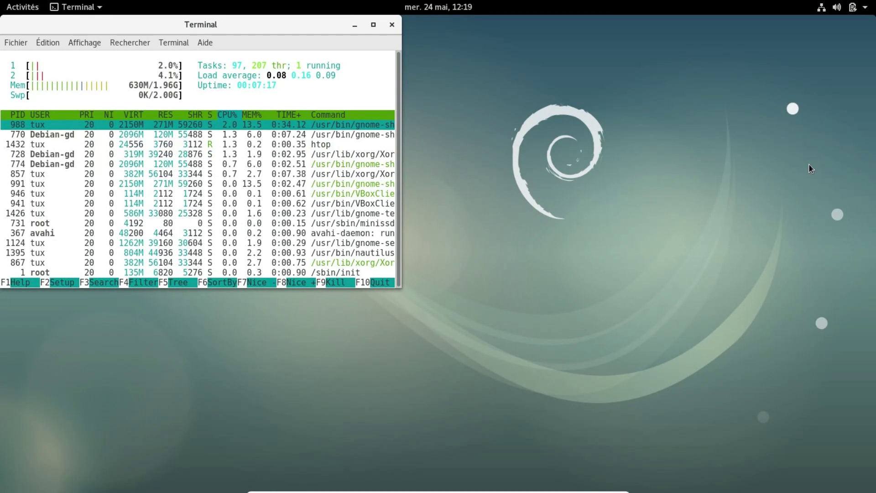
# - Show and leave the Activités overview, and move the Terminal window to the middle of the desktop
pyautogui.press('super')
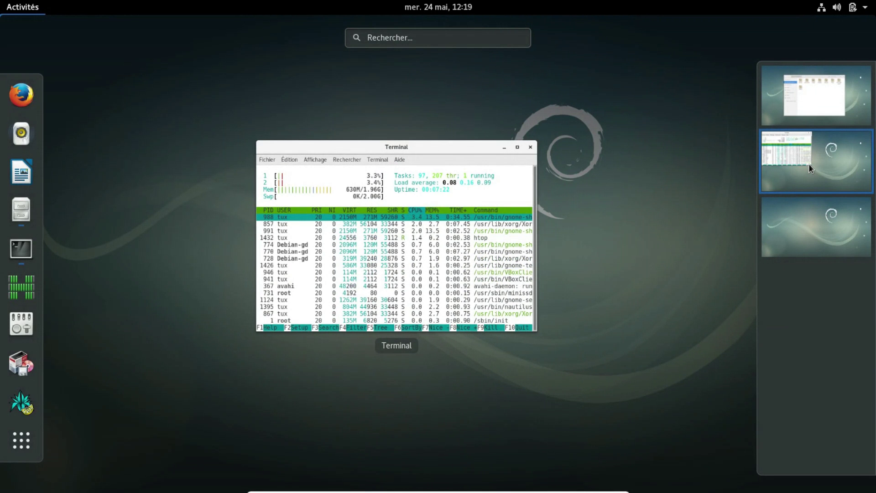
pyautogui.press('super')
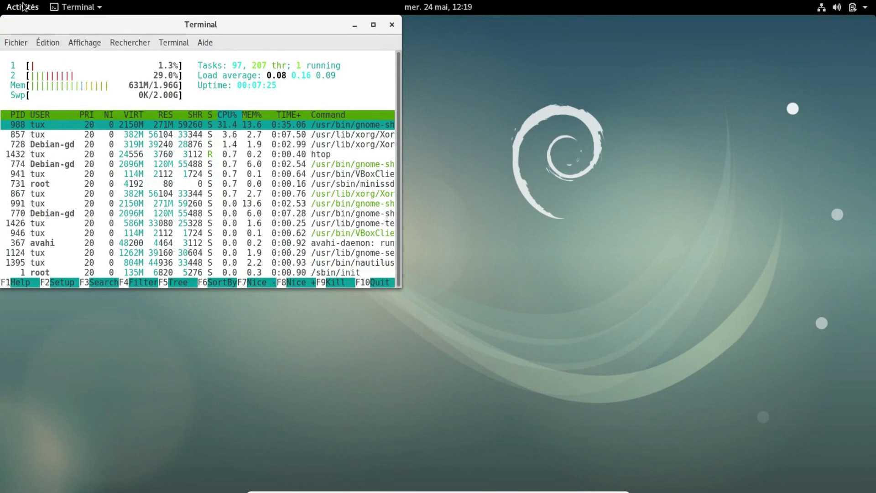
pyautogui.moveTo(206, 22); pyautogui.dragTo(464, 122)
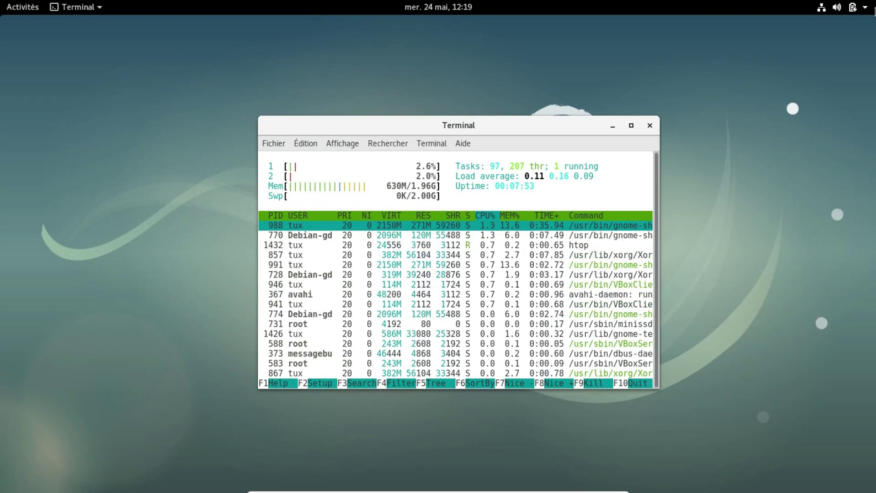
# - Shut down the Debian guest system from the GNOME session with the Éteindre option
pyautogui.click(842, 9)
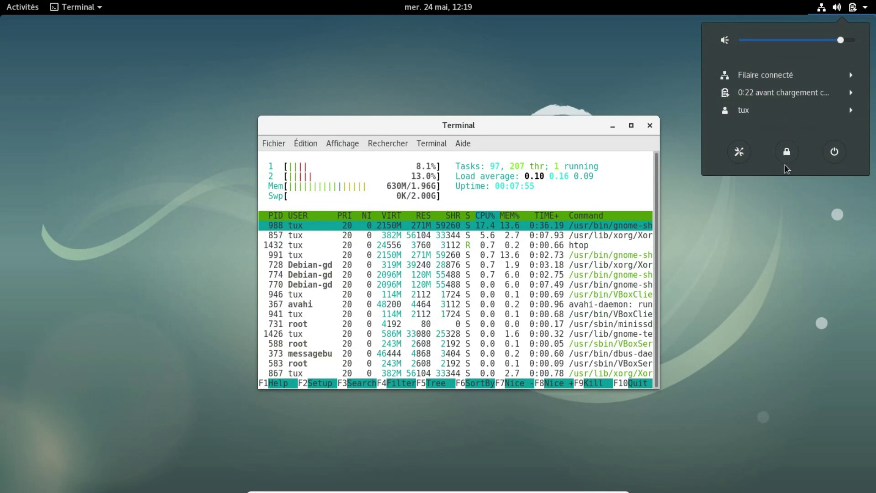
pyautogui.click(838, 157)
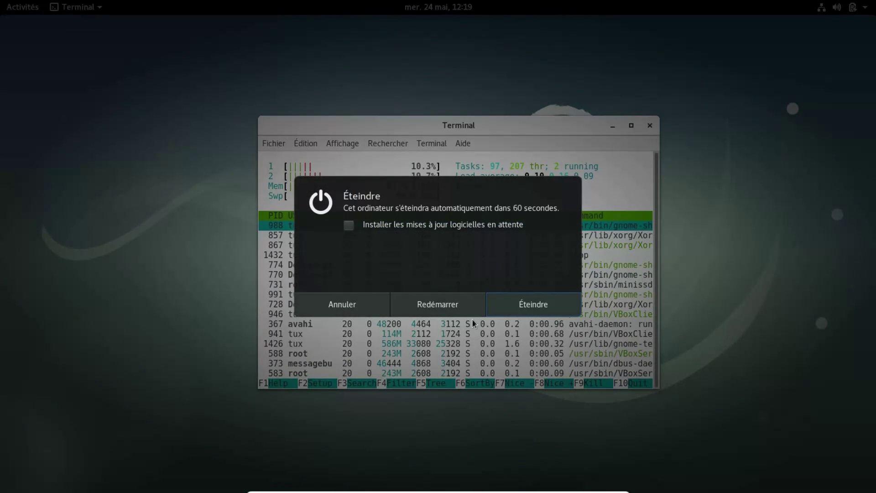
pyautogui.click(541, 311)
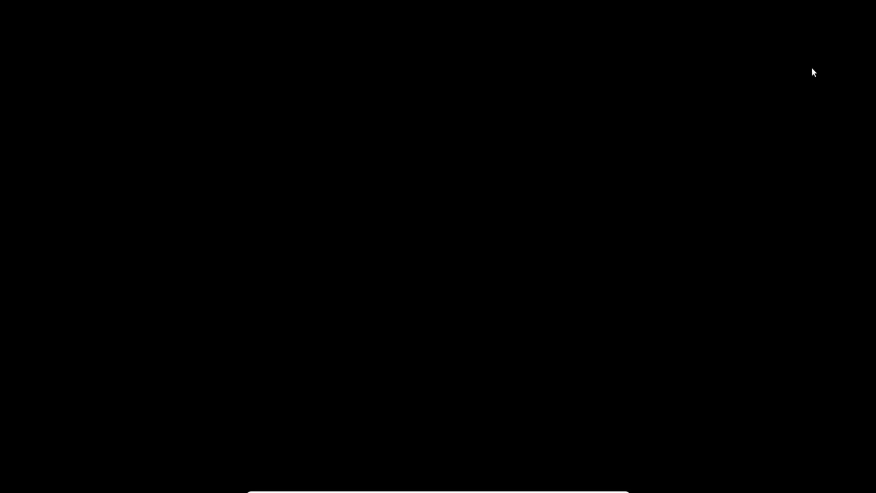
# - Leave the virtual machine's full-screen mode and close the debian9-gnome machine, powering it off
pyautogui.hotkey('ctrl', 'f')
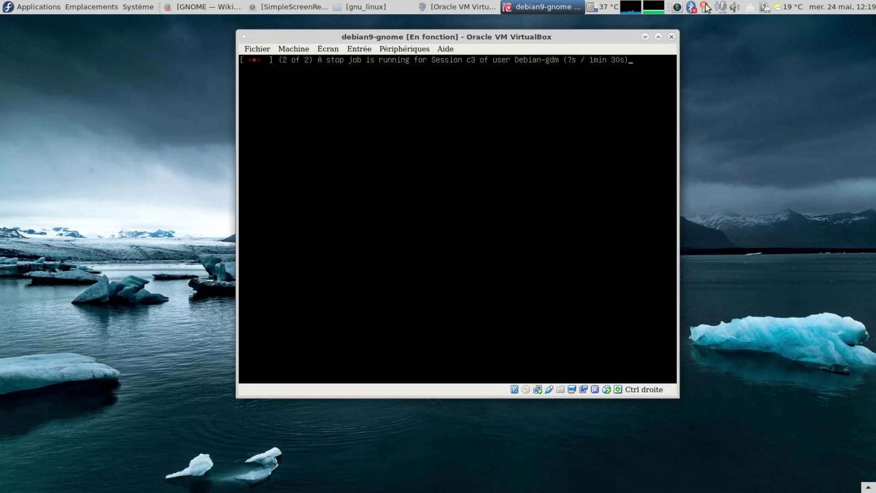
pyautogui.click(671, 37)
pyautogui.click(514, 237)
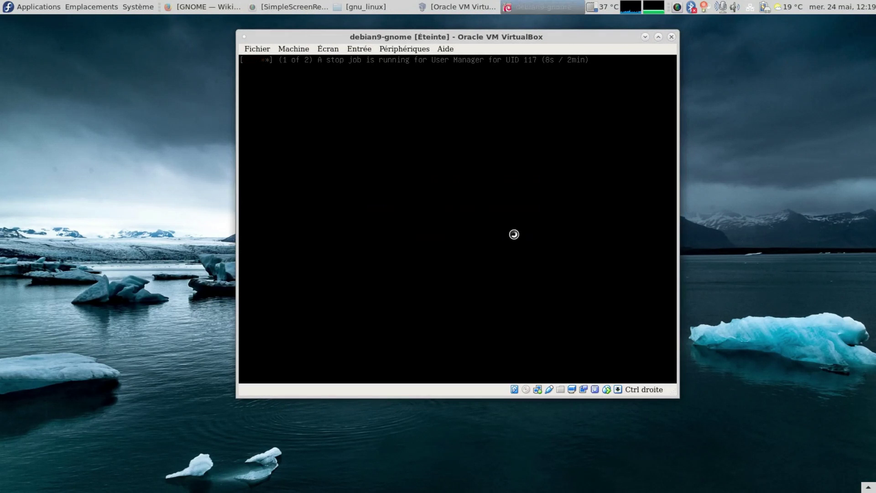
# - Switch to Firefox, examine the Wikipédia article on KDE and enlarge its KDE 5 desktop screenshot
pyautogui.click(246, 6)
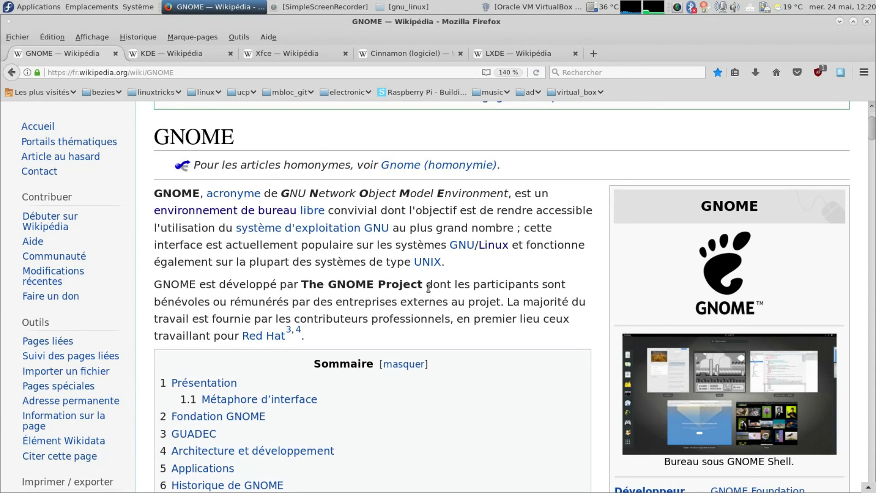
pyautogui.click(187, 54)
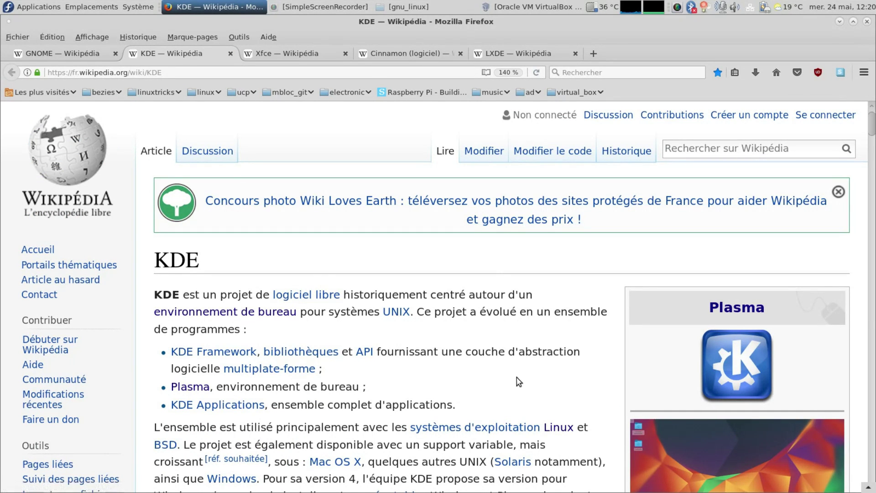
pyautogui.scroll(-2, 519, 382)
pyautogui.scroll(-2, 519, 382)
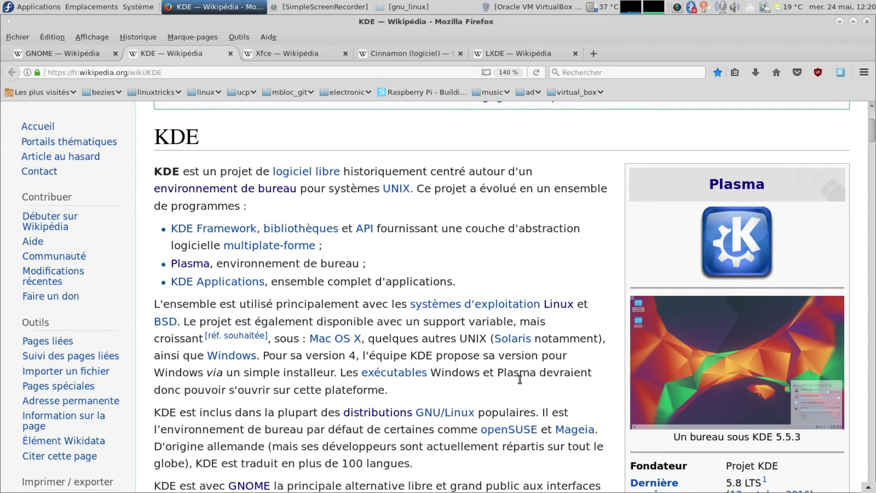
pyautogui.click(759, 371)
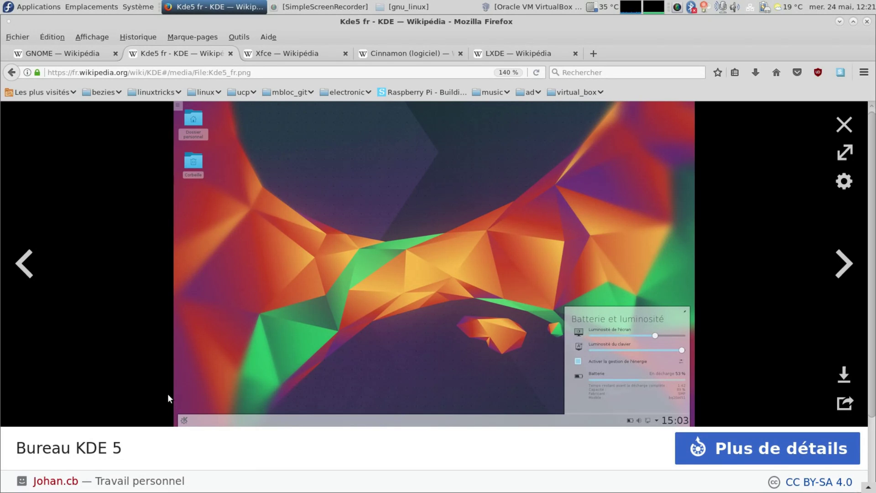
# - Examine the Wikipédia article on Xfce, viewing its desktop screenshot and logo enlarged before returning to the article
pyautogui.click(290, 53)
pyautogui.scroll(-5, 542, 400)
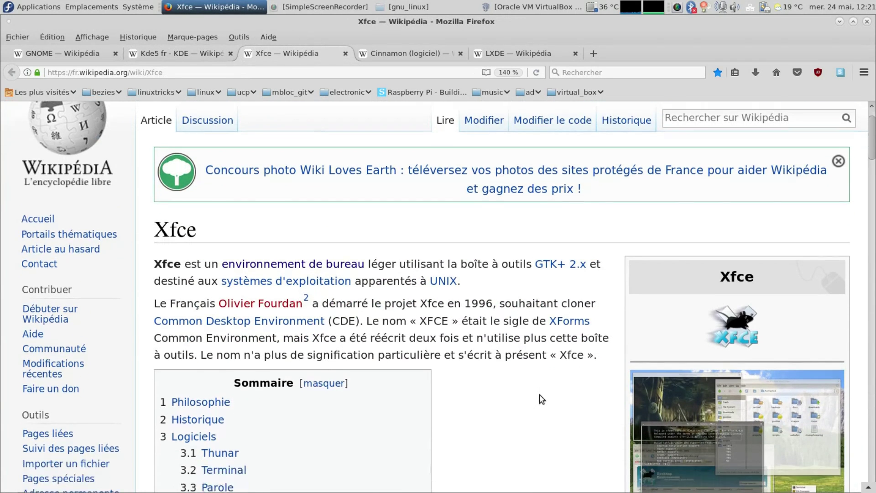
pyautogui.click(657, 241)
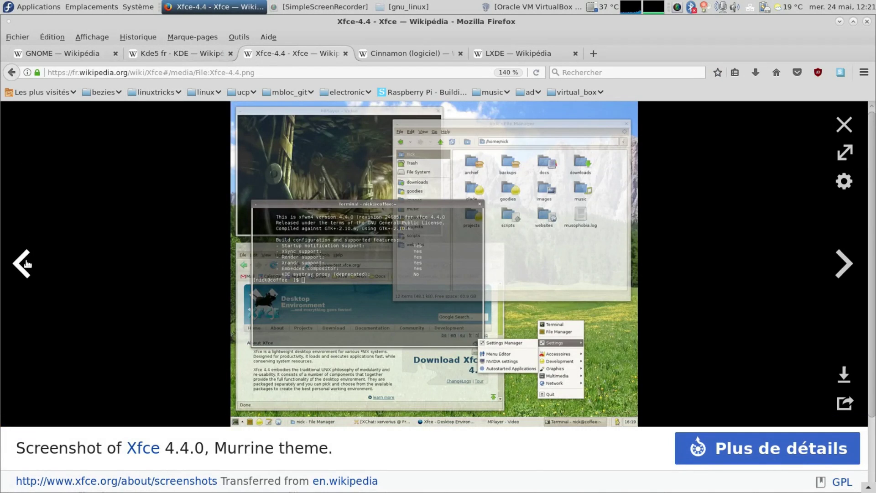
pyautogui.click(26, 263)
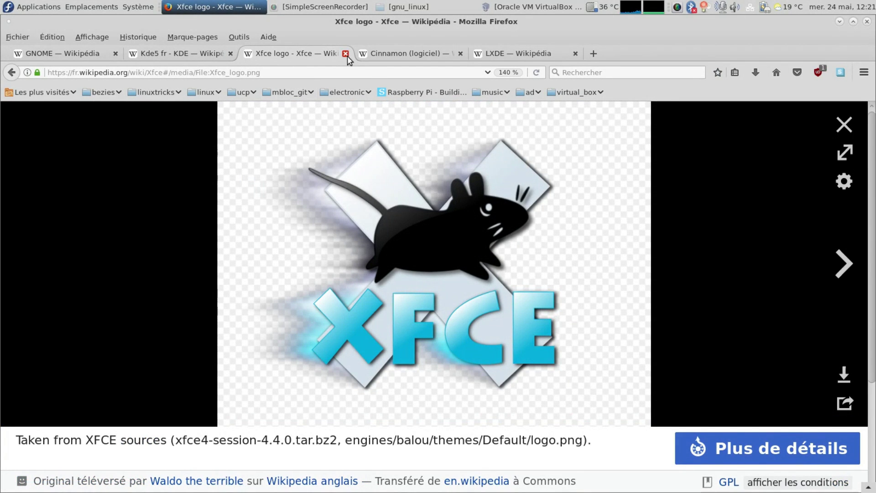
pyautogui.click(845, 124)
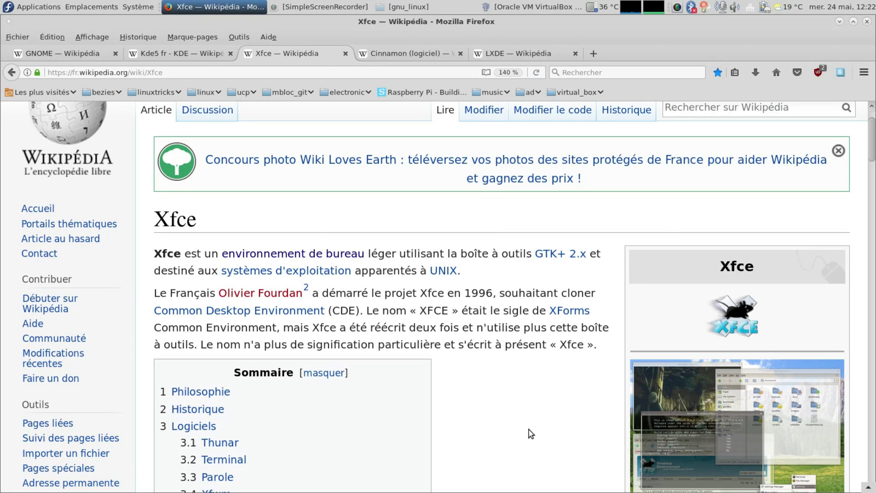
pyautogui.click(769, 458)
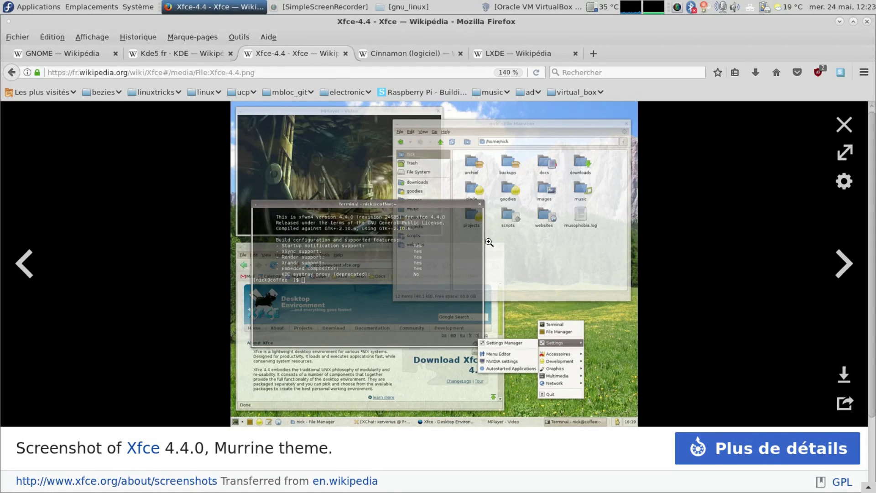
pyautogui.click(843, 123)
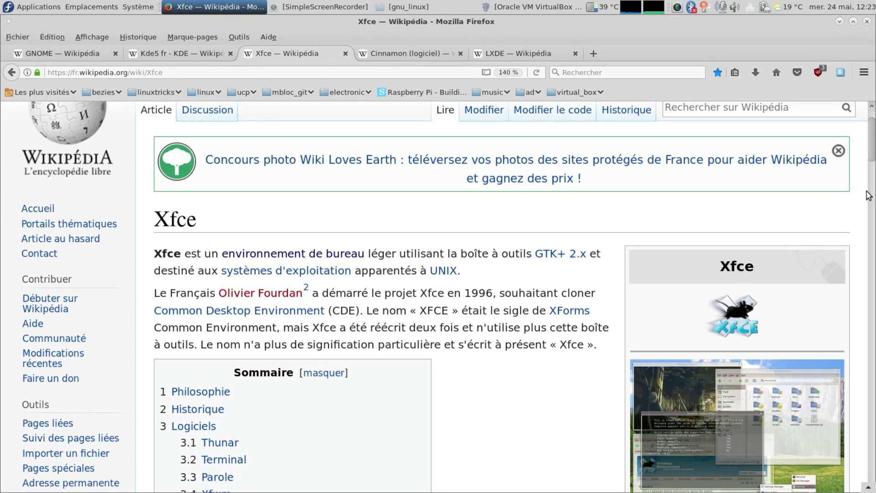
# - Examine the Wikipédia article on Cinnamon and view its Linux Mint 17 desktop screenshot enlarged, then return to the article
pyautogui.click(377, 55)
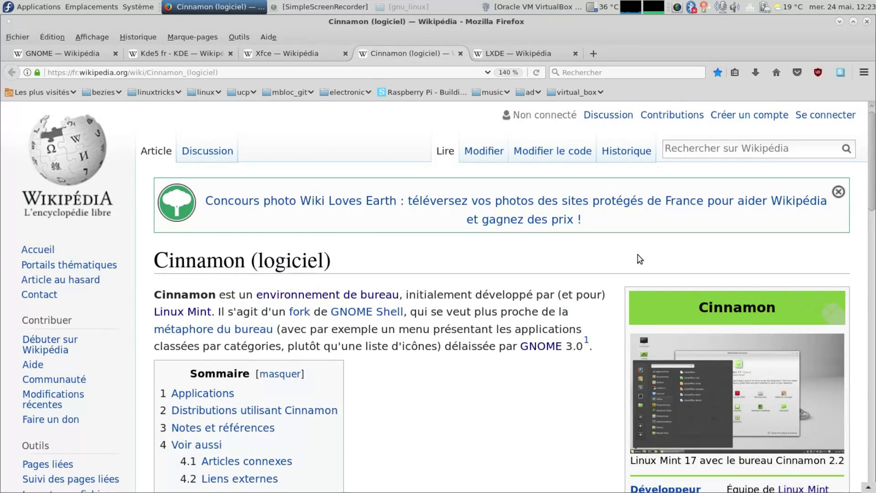
pyautogui.click(740, 385)
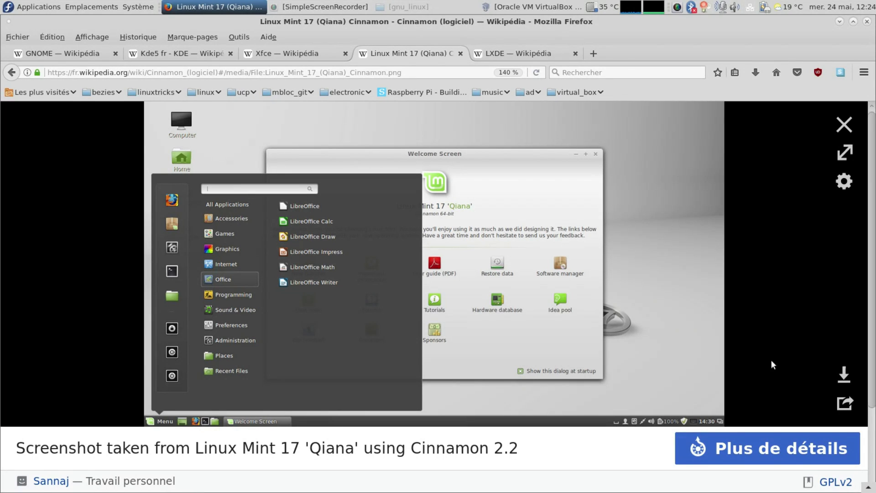
pyautogui.click(840, 129)
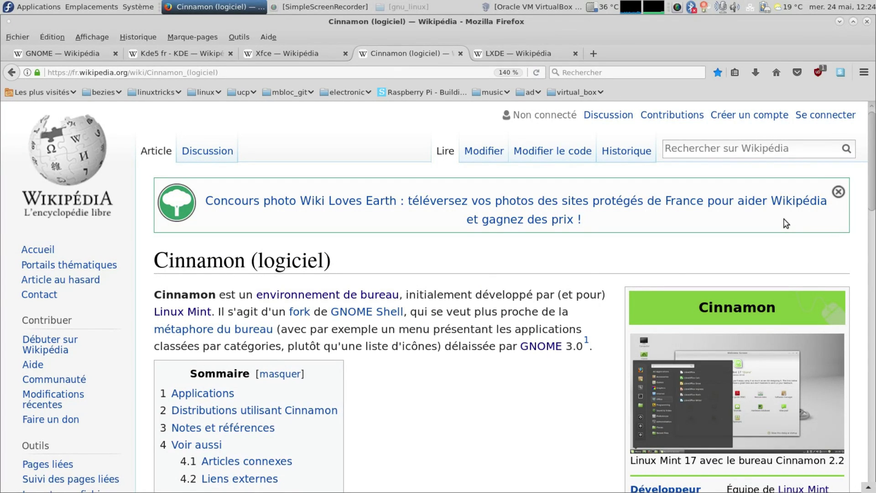
# - Examine the Wikipédia article on LXDE and enlarge its desktop screenshot
pyautogui.click(516, 55)
pyautogui.scroll(-3, 457, 389)
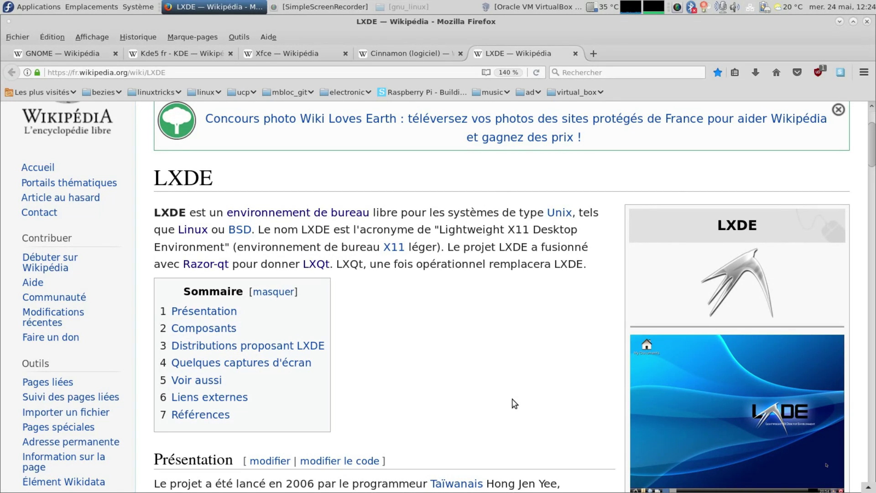
pyautogui.scroll(-3, 463, 407)
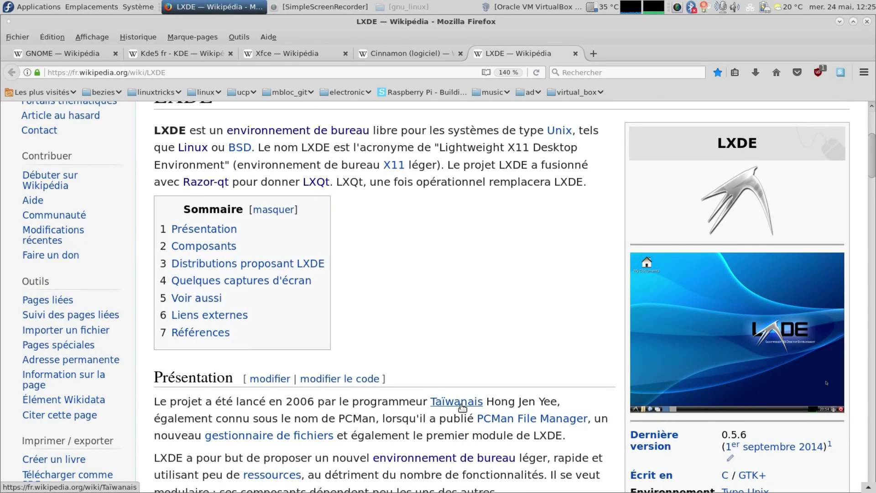
pyautogui.click(694, 355)
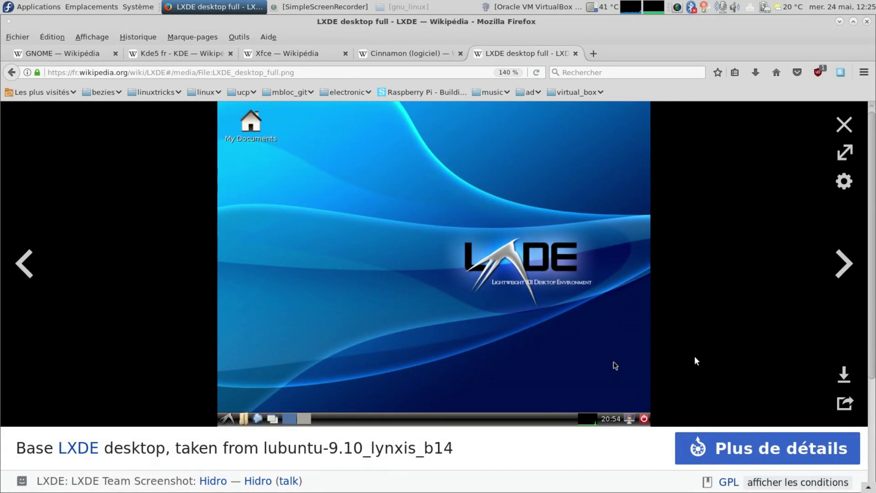